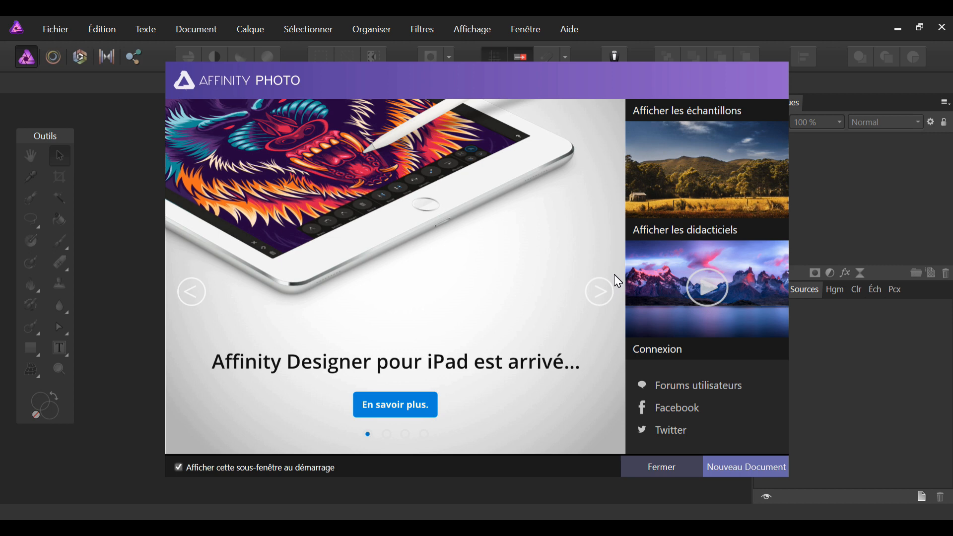
Step: Create a new focus merge from the eight images P7260537Agrion FS.jpg to P7260544Agrion FS.jpg in the fs folder
click(665, 469)
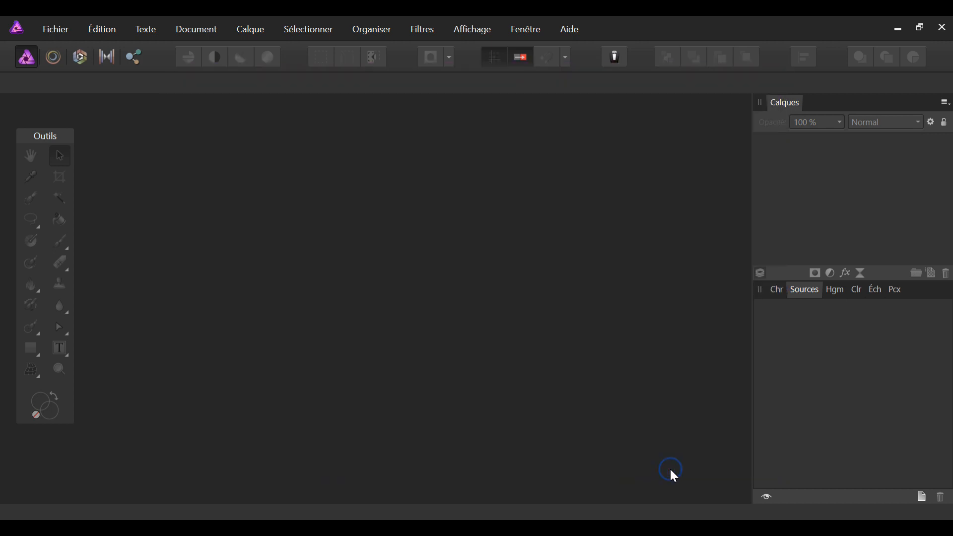
click(53, 27)
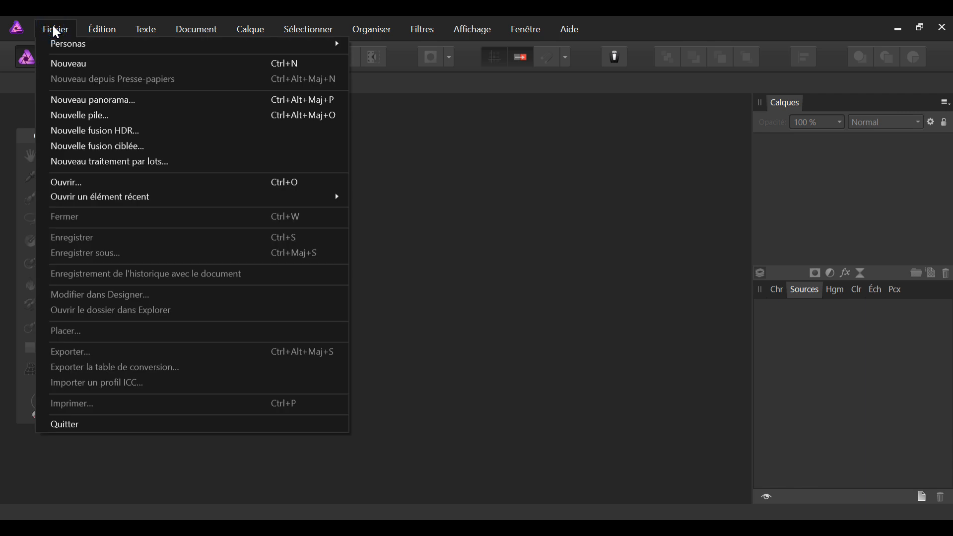
click(61, 145)
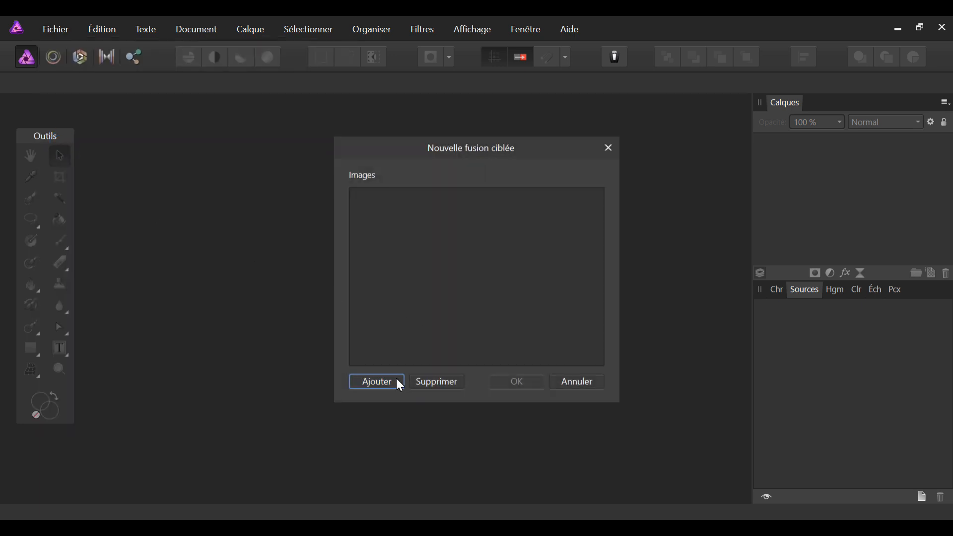
click(378, 382)
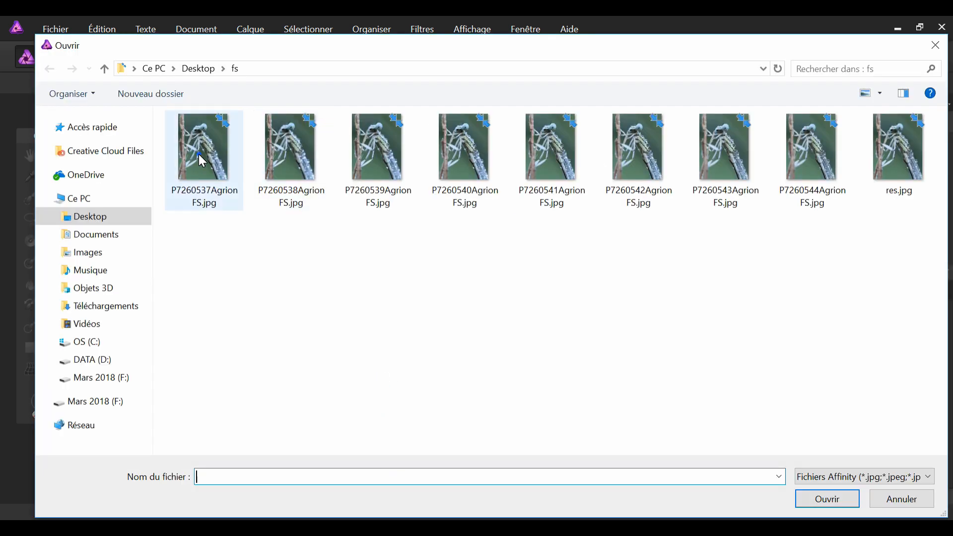
click(202, 160)
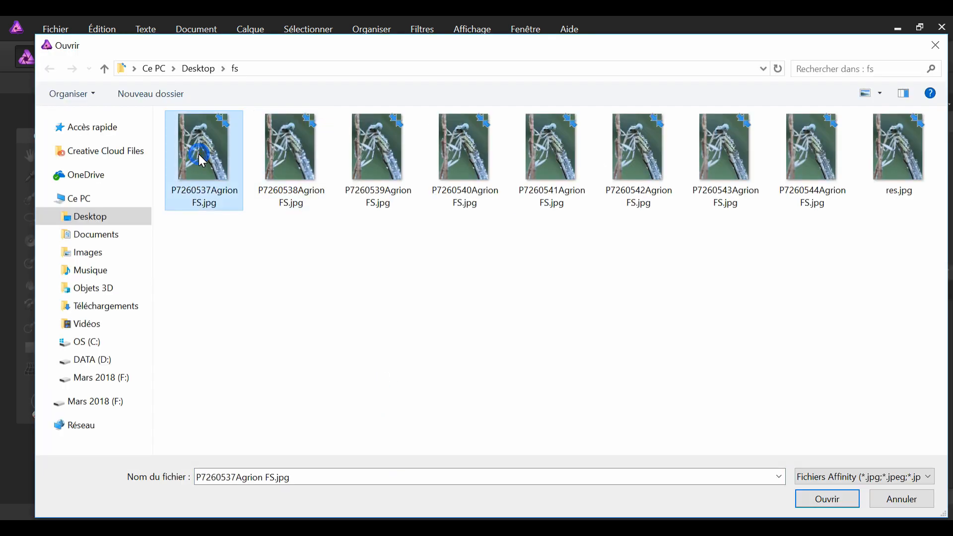
shift+click(804, 156)
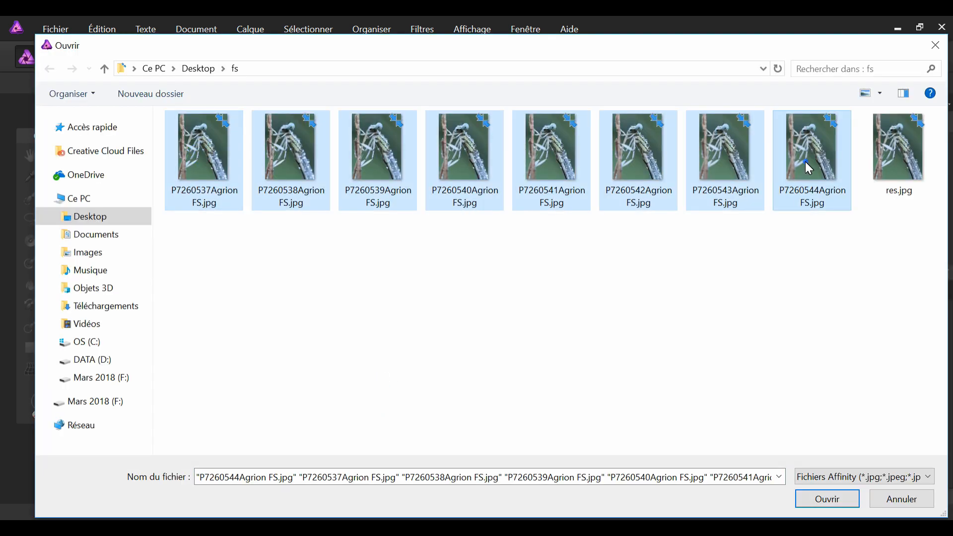
click(842, 500)
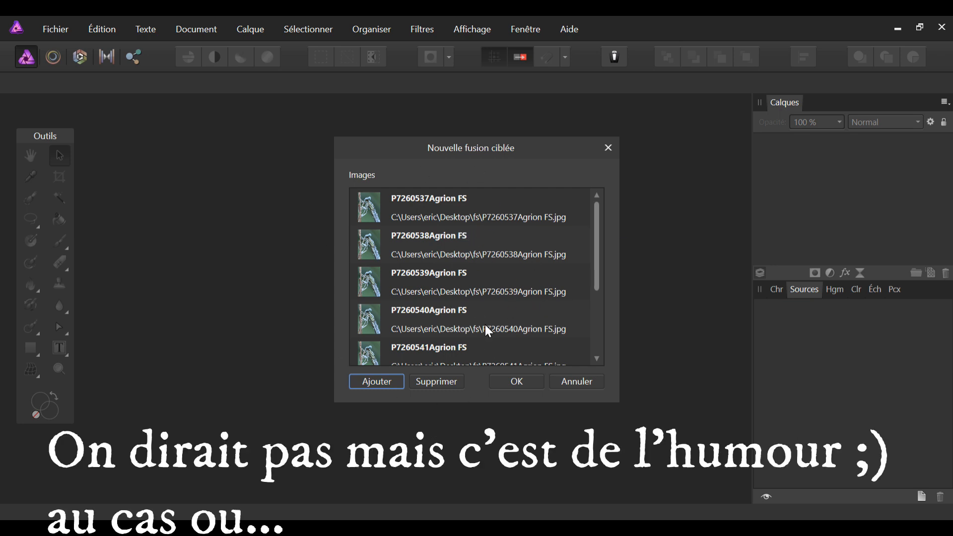
click(517, 380)
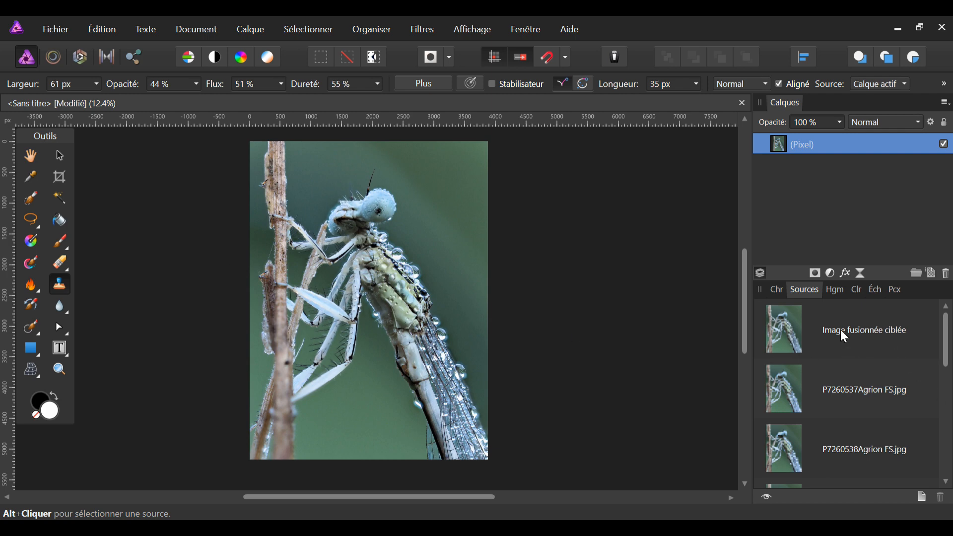
Step: Browse the focus merge's source images and select the source Image fusionnée ciblée
scroll(843, 335, down, 3)
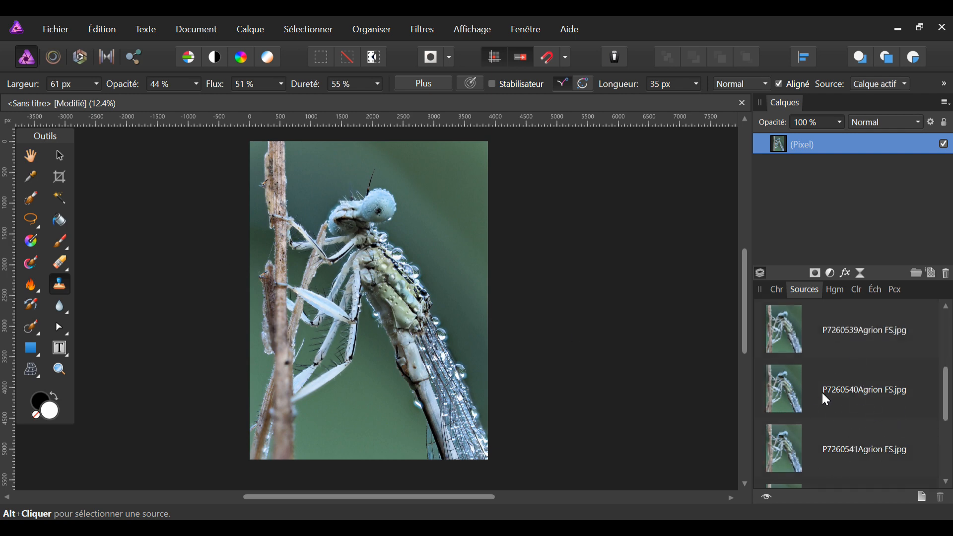
scroll(844, 389, up, 3)
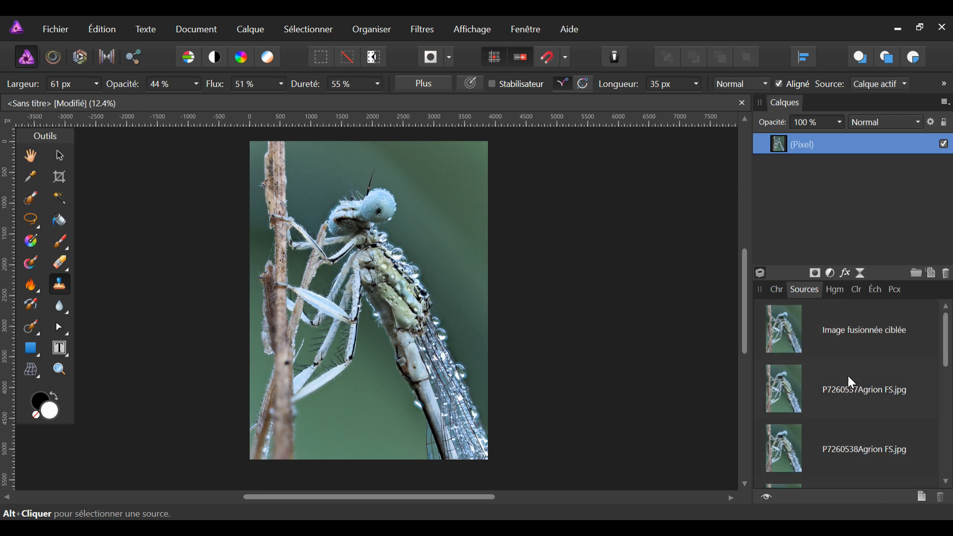
click(847, 339)
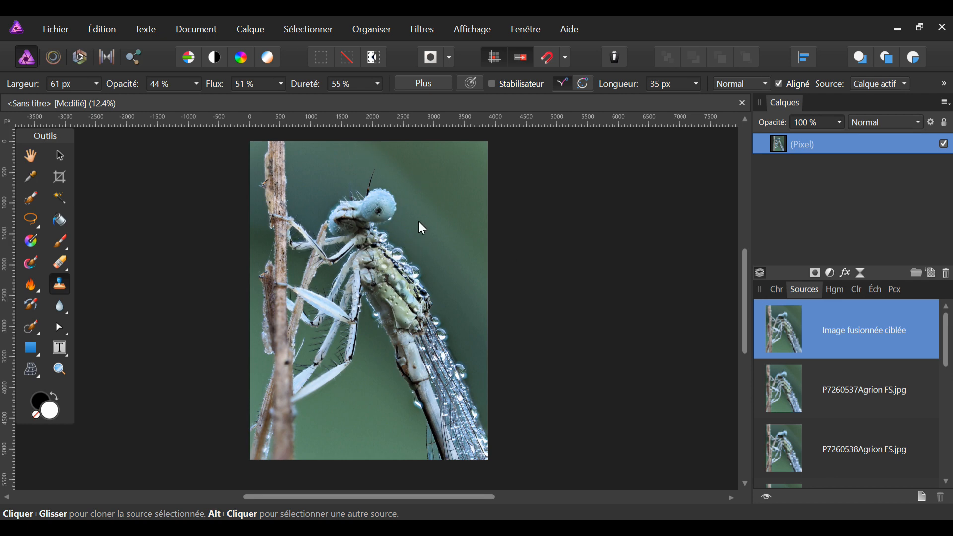
click(42, 28)
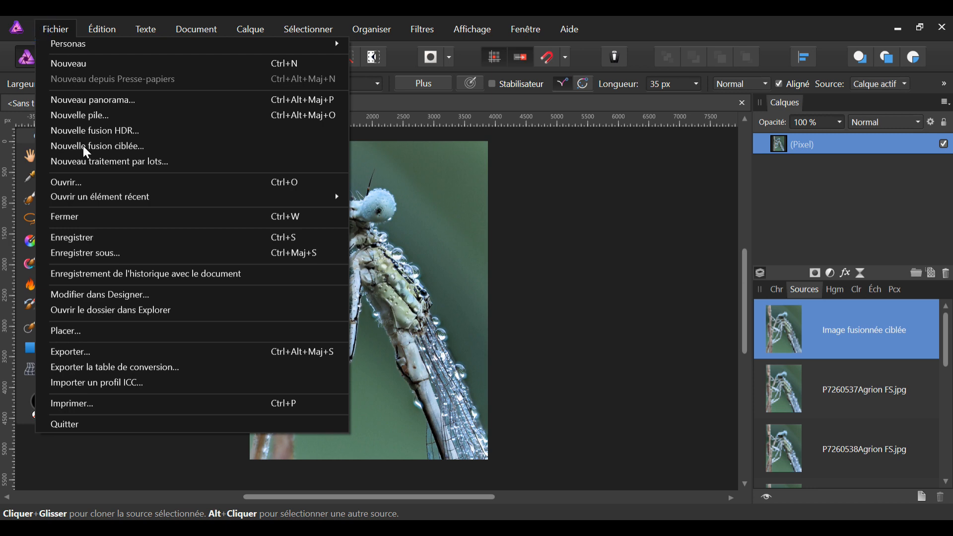
click(77, 253)
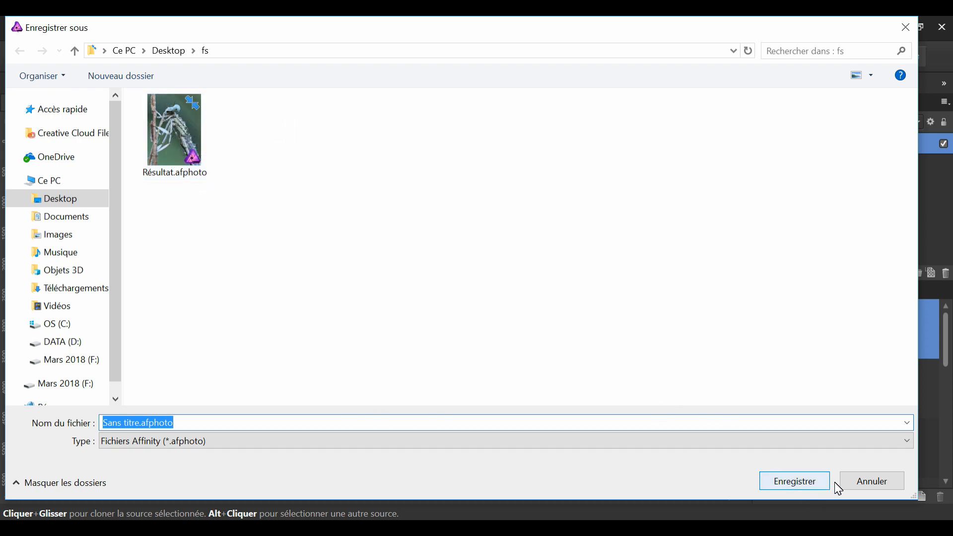
click(878, 481)
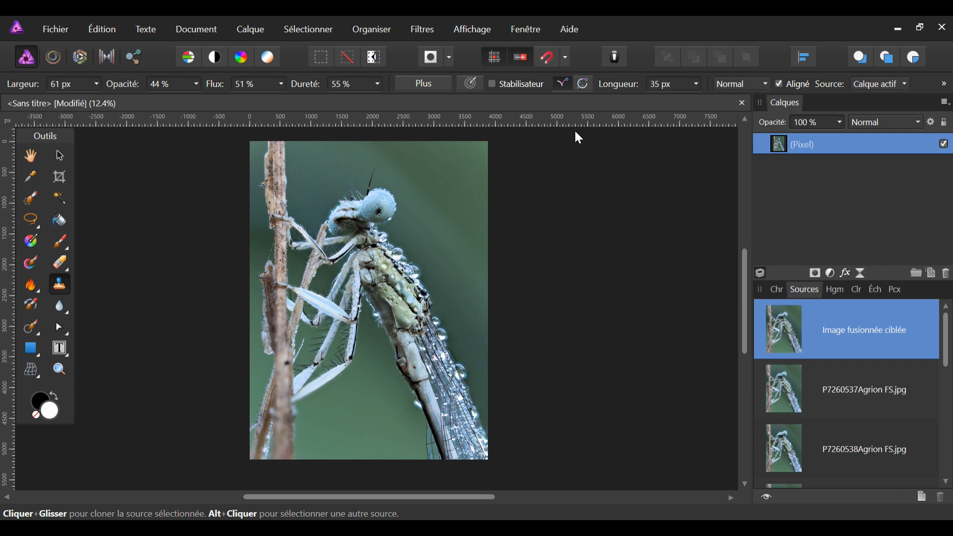
Step: Place logo-noir.png from the Desktop as a small logo in the photo's lower-left corner and leave its layer selected
click(51, 28)
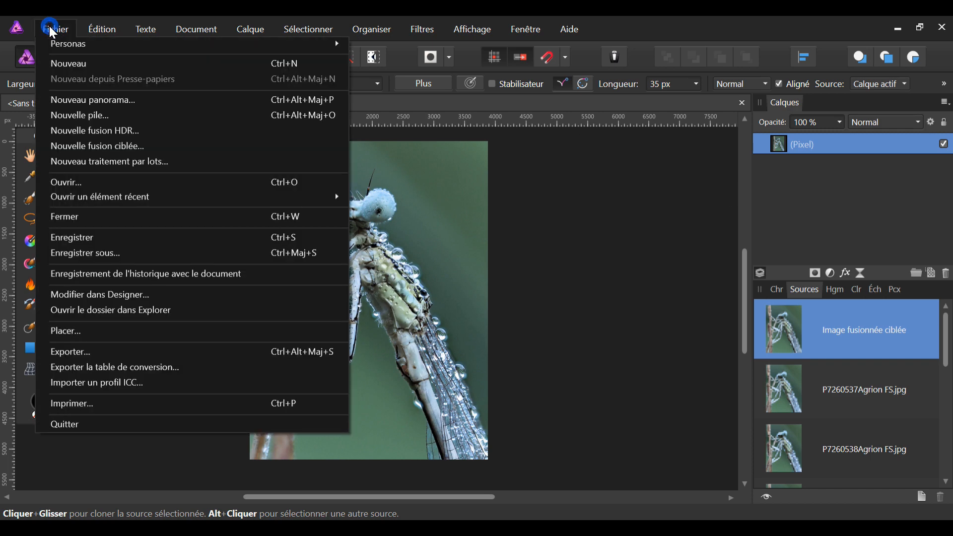
click(67, 332)
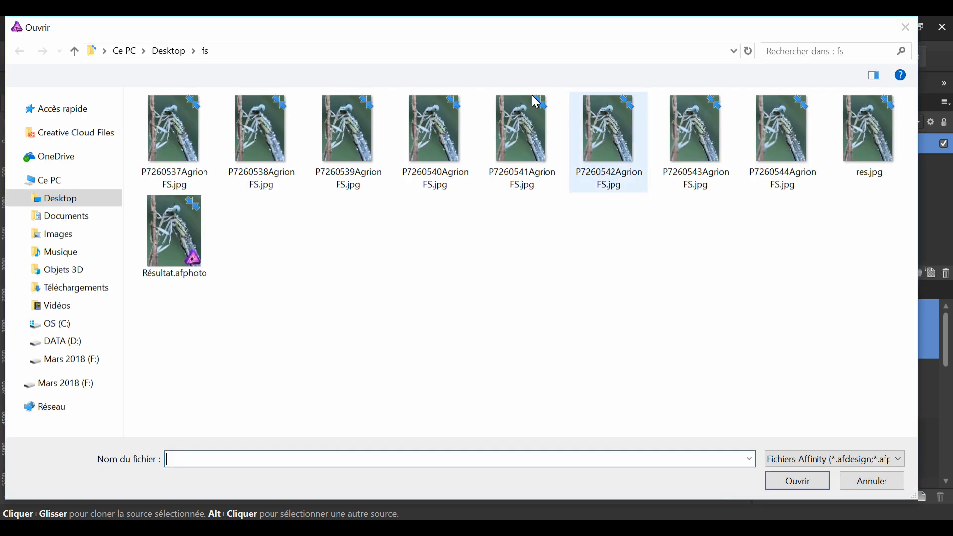
click(49, 199)
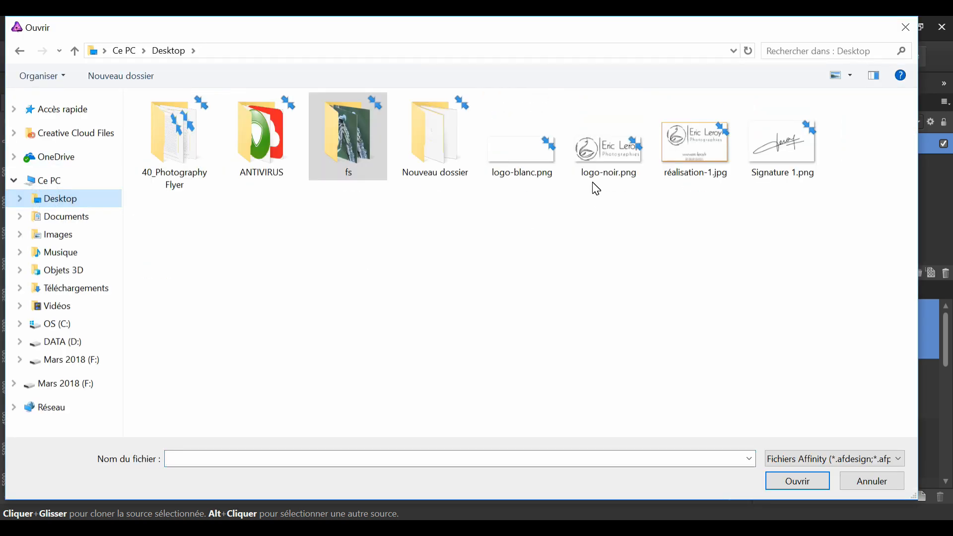
double_click(596, 160)
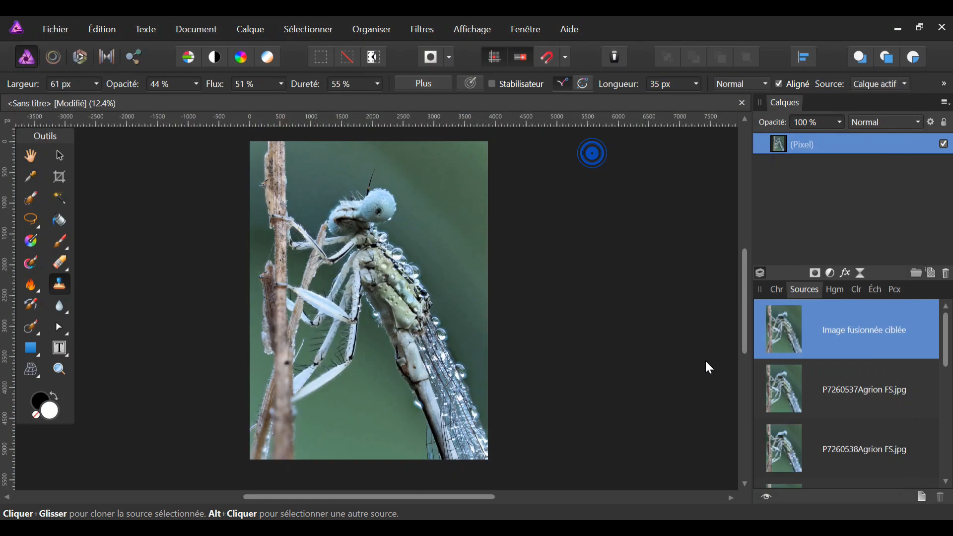
drag(258, 440, 288, 457)
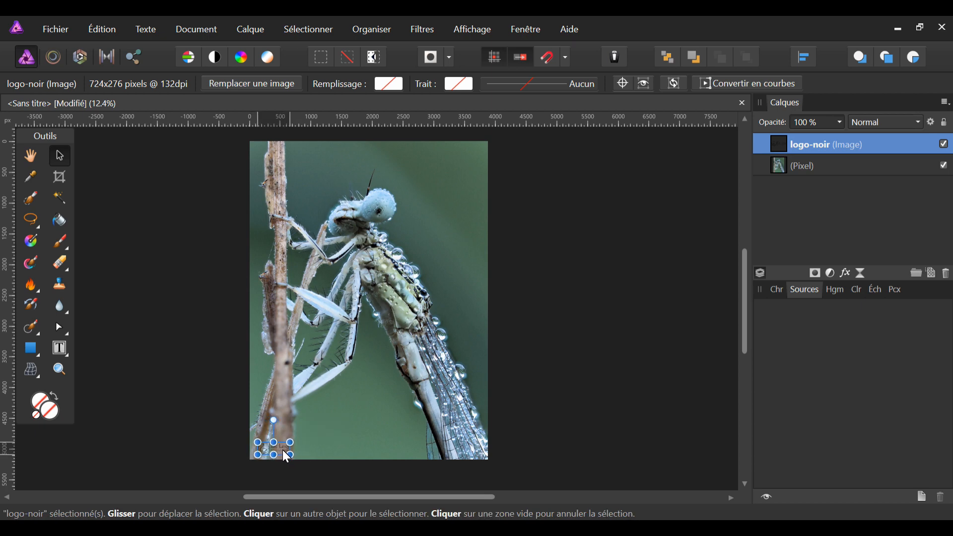
click(381, 430)
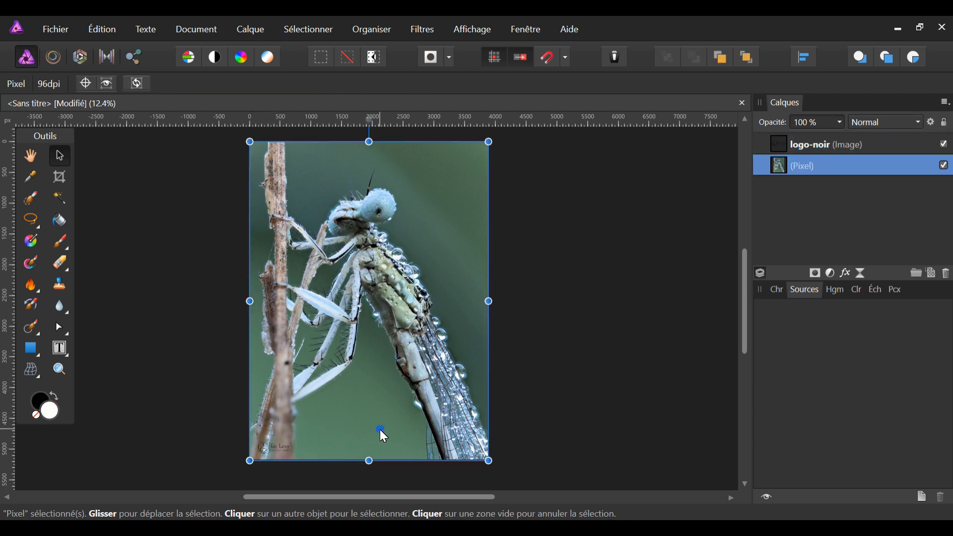
click(791, 147)
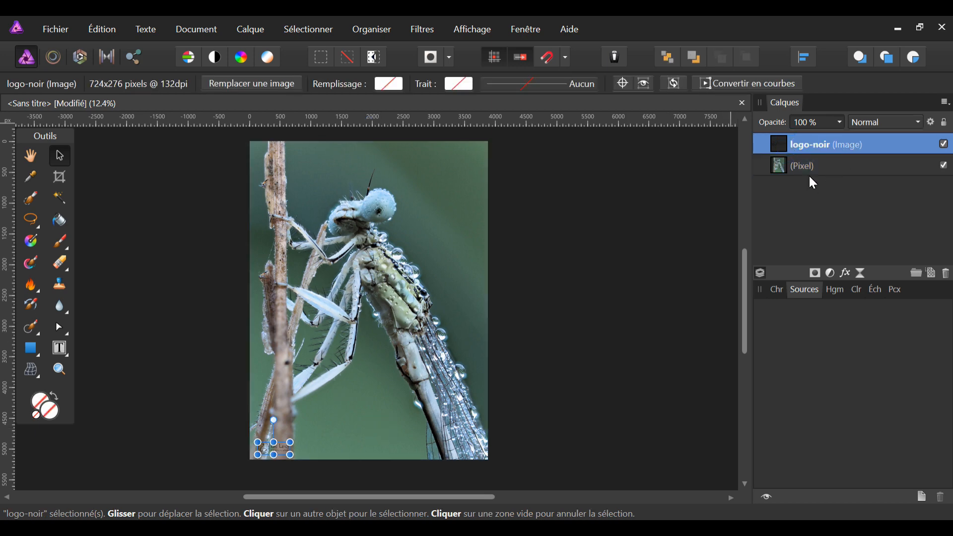
Step: Export the whole document as a JPEG at quality 90, overwriting res.jpg in the fs folder
click(54, 29)
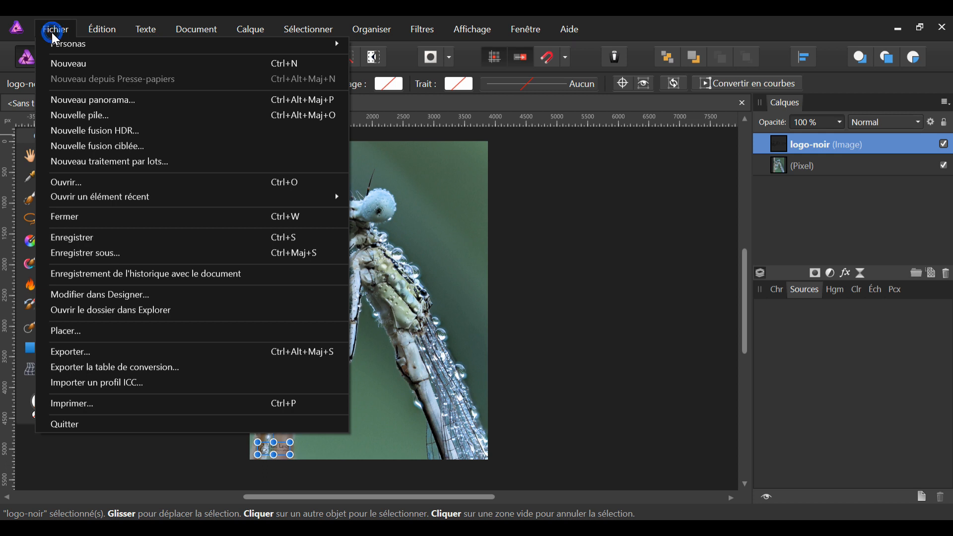
click(57, 353)
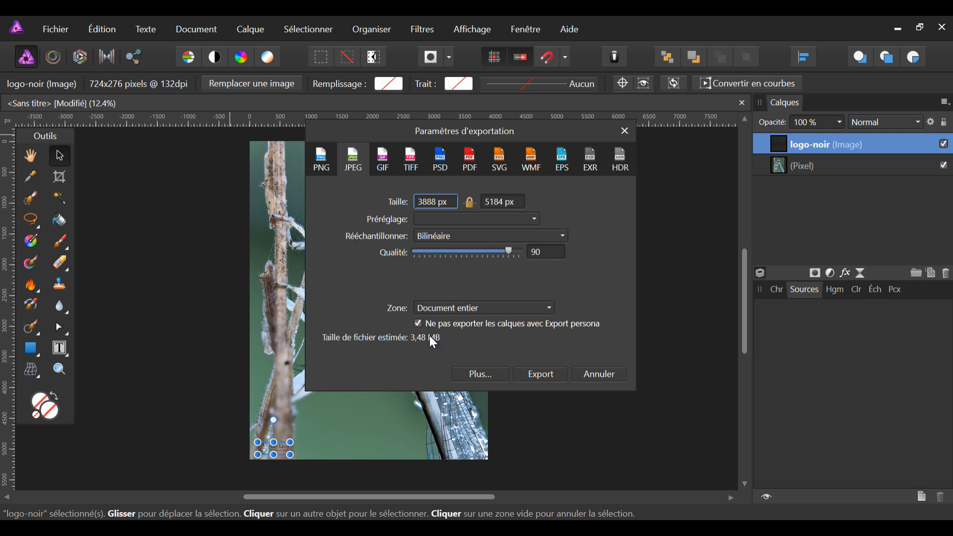
drag(509, 252, 526, 254)
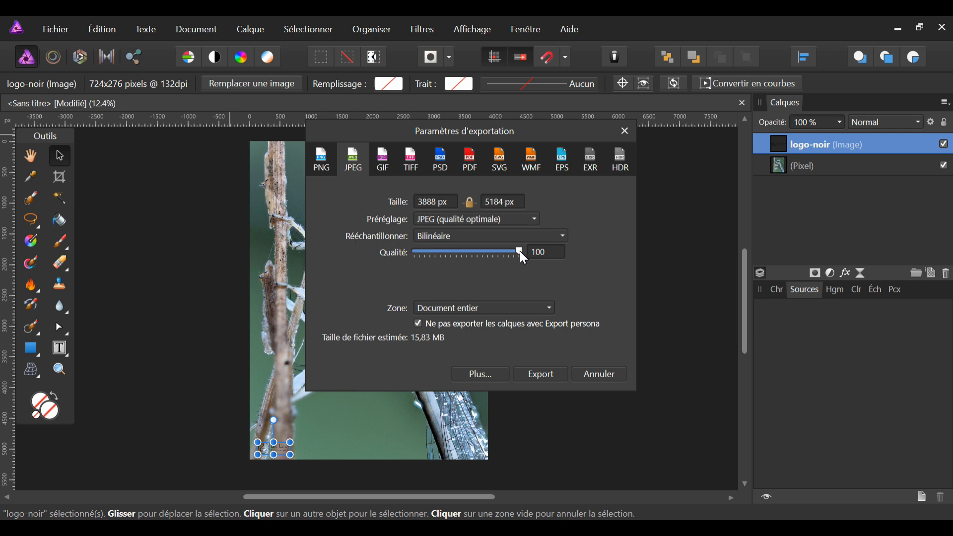
drag(519, 254, 514, 253)
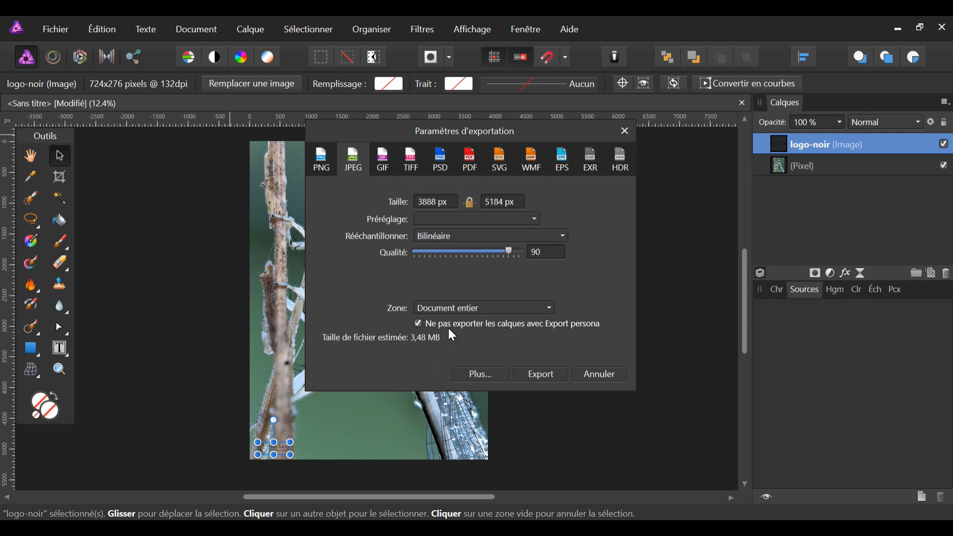
click(542, 375)
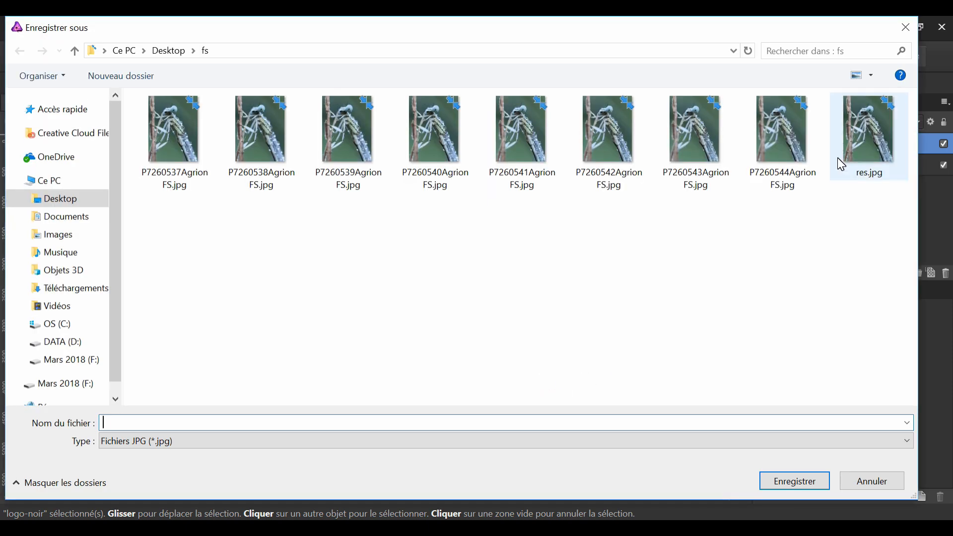
click(868, 131)
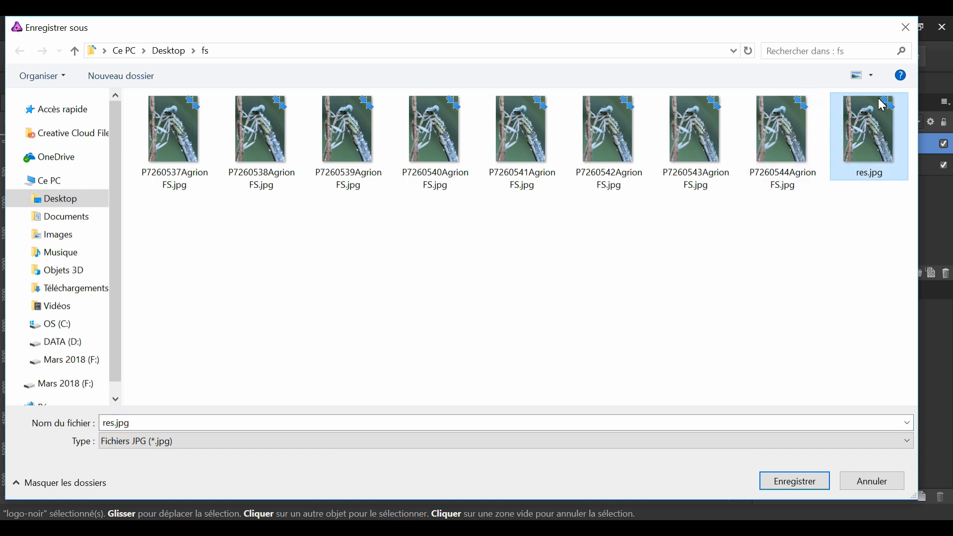
click(806, 485)
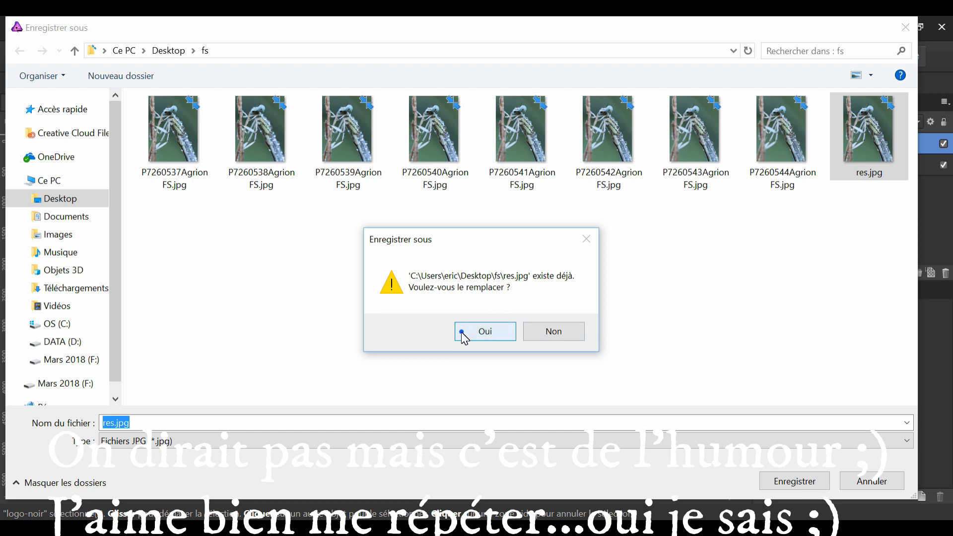
click(463, 334)
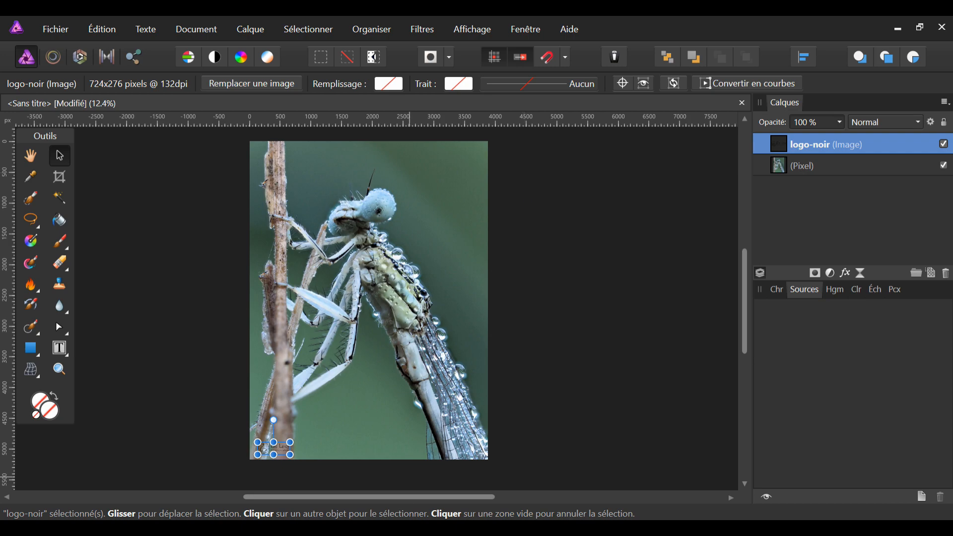
Step: Switch to File Explorer, view the exported res.jpg in Photos against the neighbouring image, and return to Affinity Photo
click(344, 529)
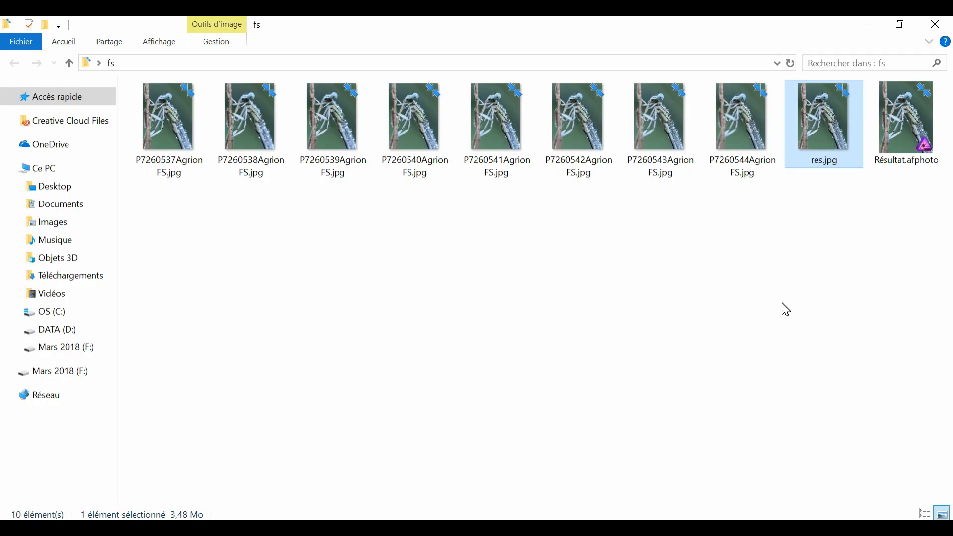
double_click(823, 128)
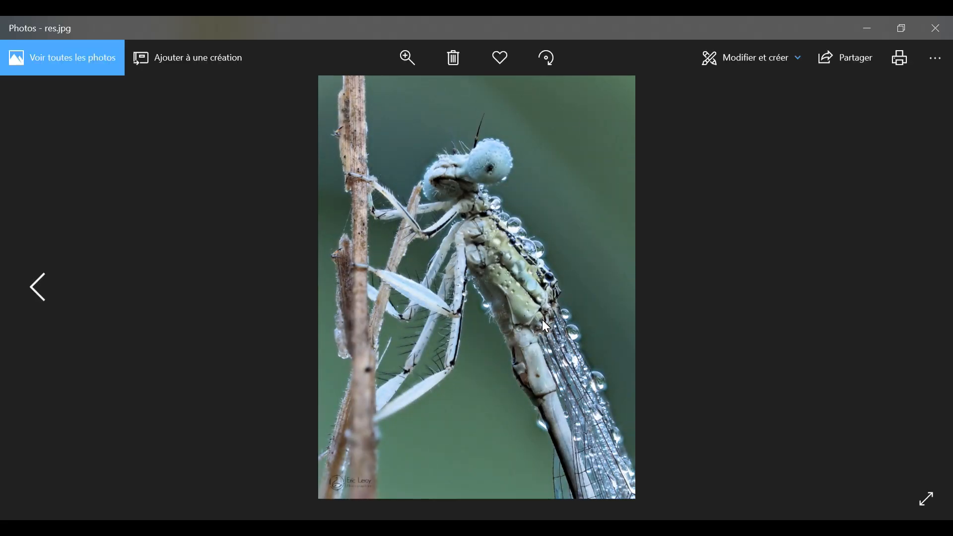
key(Left)
key(Right)
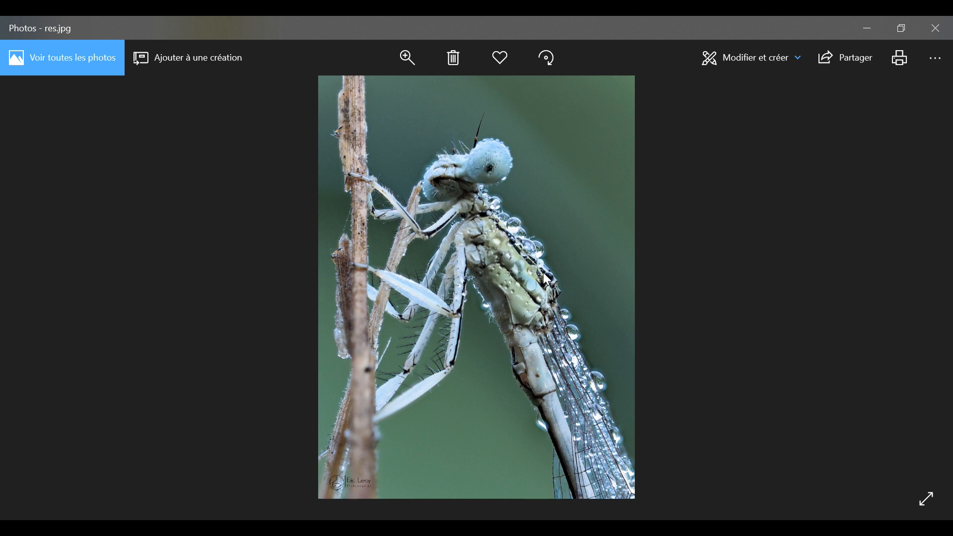
click(944, 33)
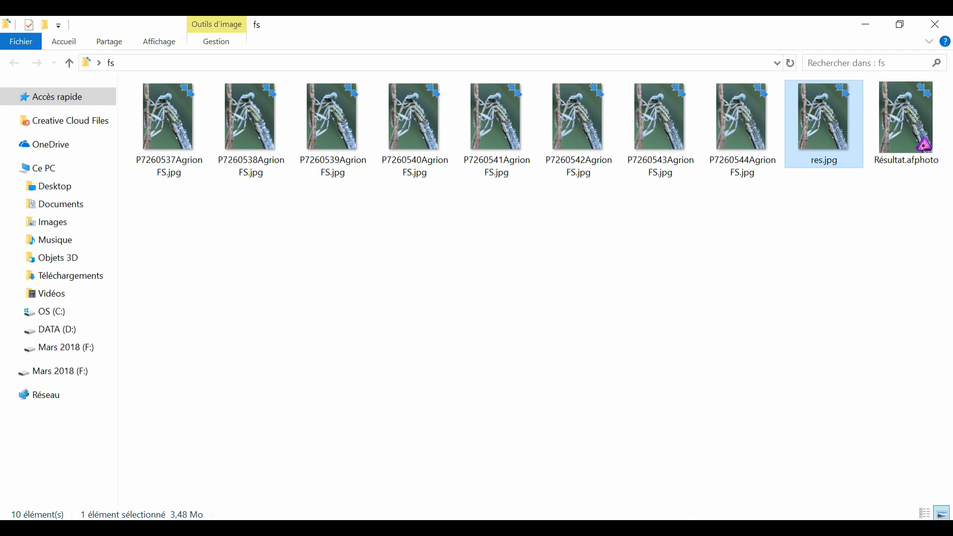
mouse_move(694, 529)
key(alt+Tab)
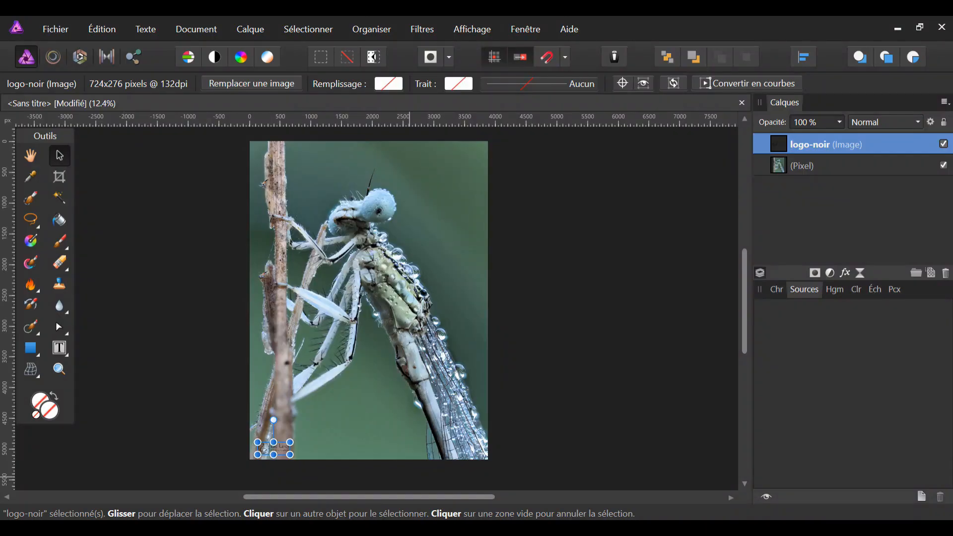